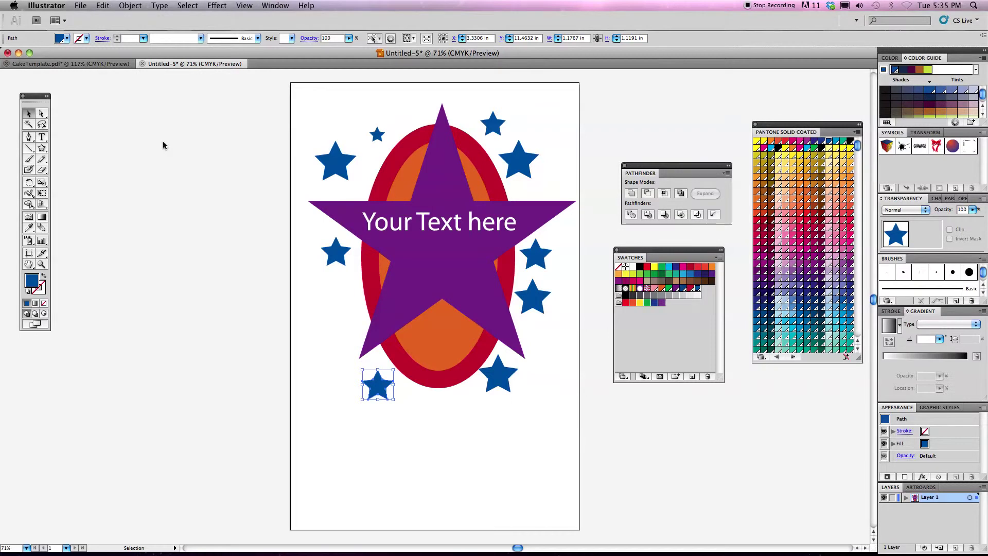
- Marquee-select the star, ellipse and small stars, drag them about 90 px lower, then deselect
left_click_drag(254, 114, 589, 391)
left_click_drag(439, 288, 441, 334)
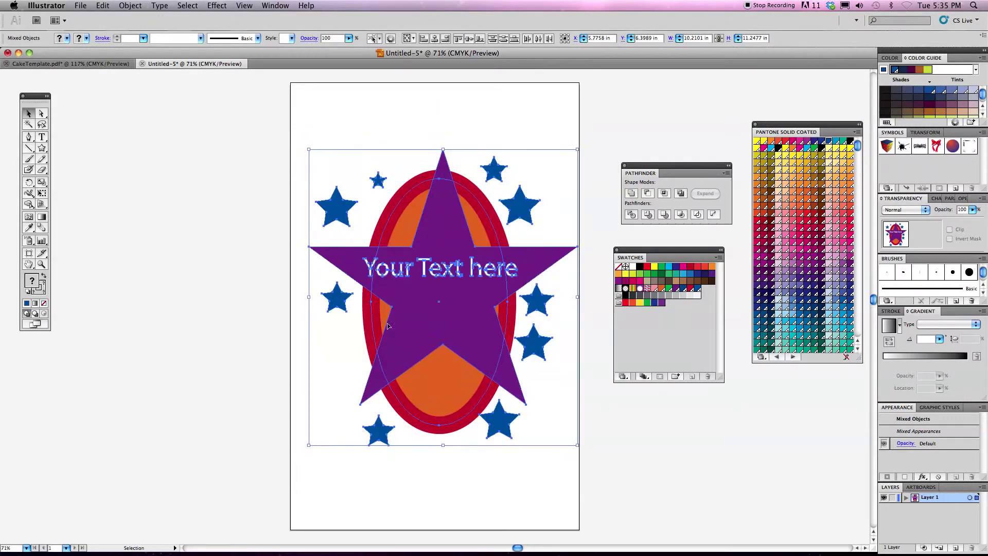
left_click(263, 297)
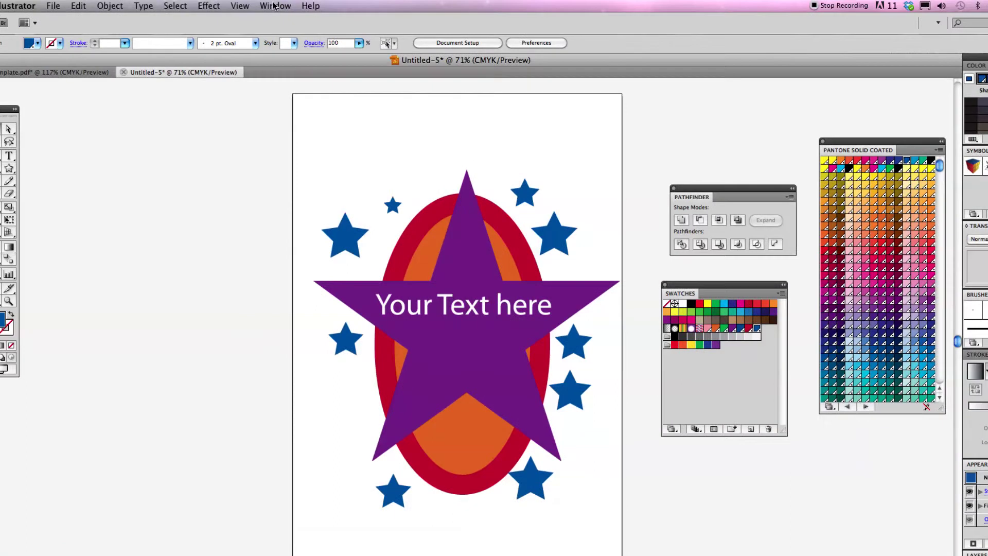
- Go to Window > Swatch Libraries > Color Books and point to PANTONE solid coated
left_click(274, 6)
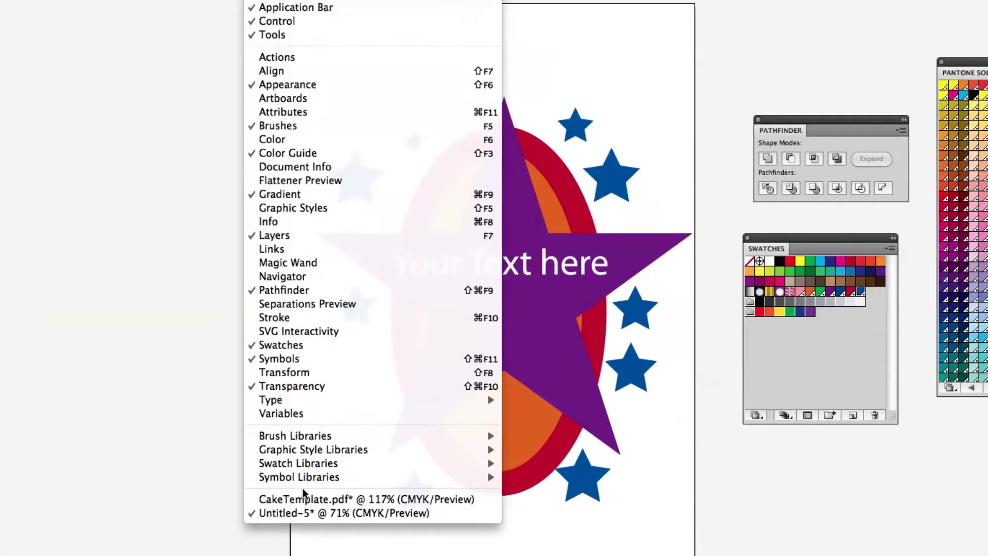
mouse_move(310, 477)
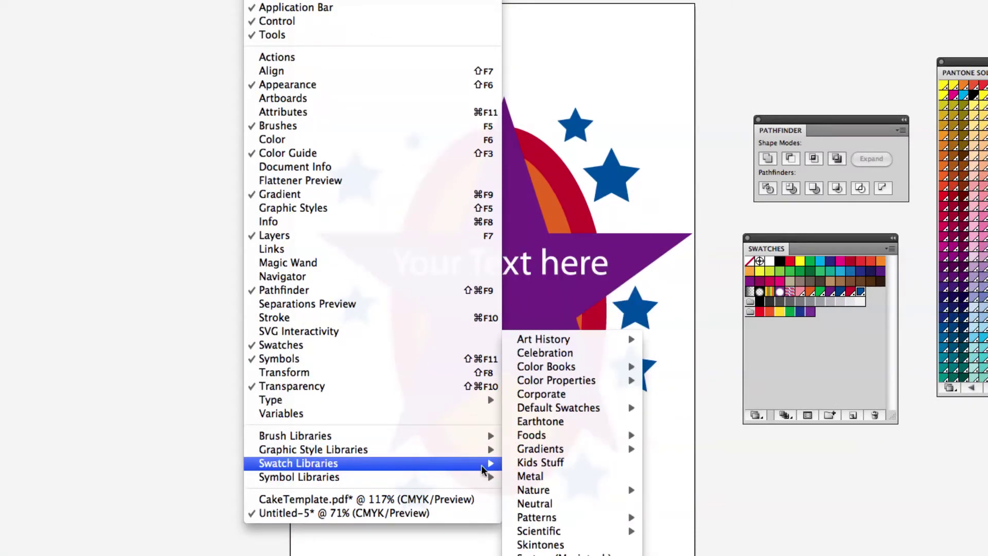
mouse_move(557, 381)
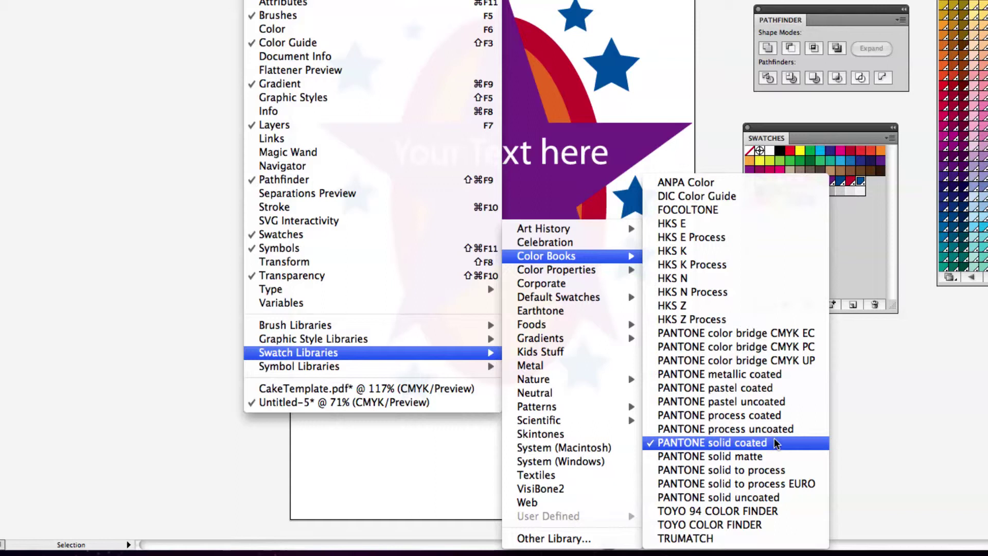
- Load PANTONE solid coated, check the purple star and orange ellipse swatches, then deselect
left_click(774, 438)
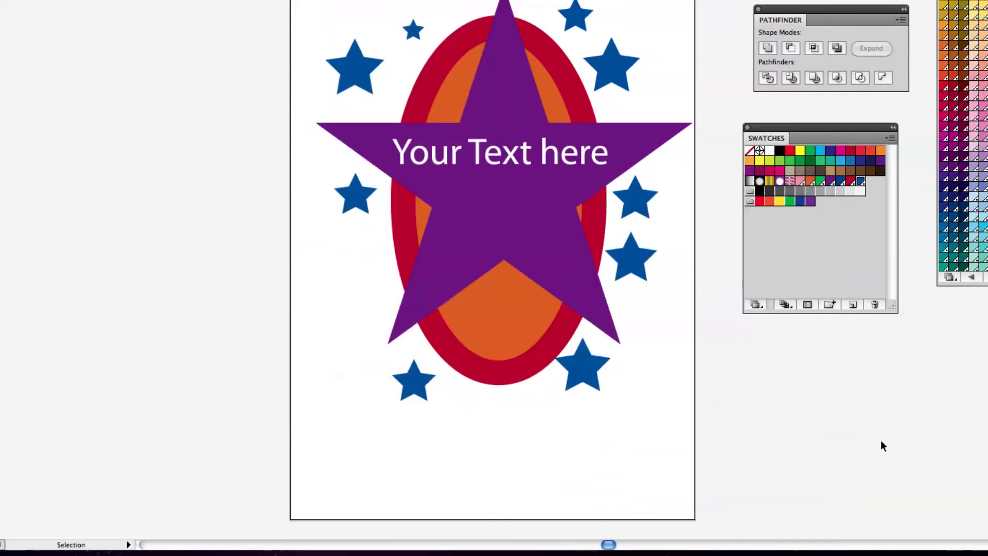
left_click(551, 249)
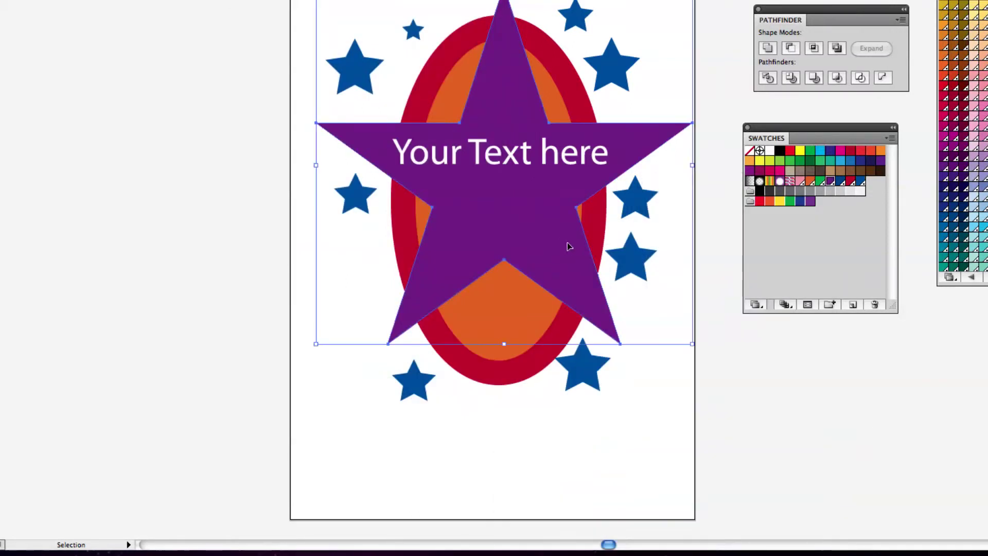
left_click(536, 298)
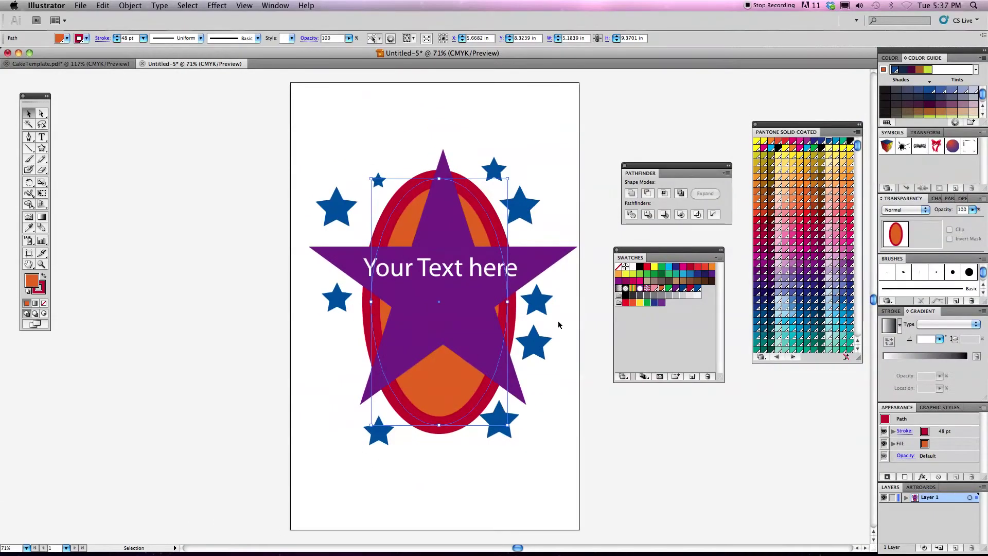
left_click(535, 328)
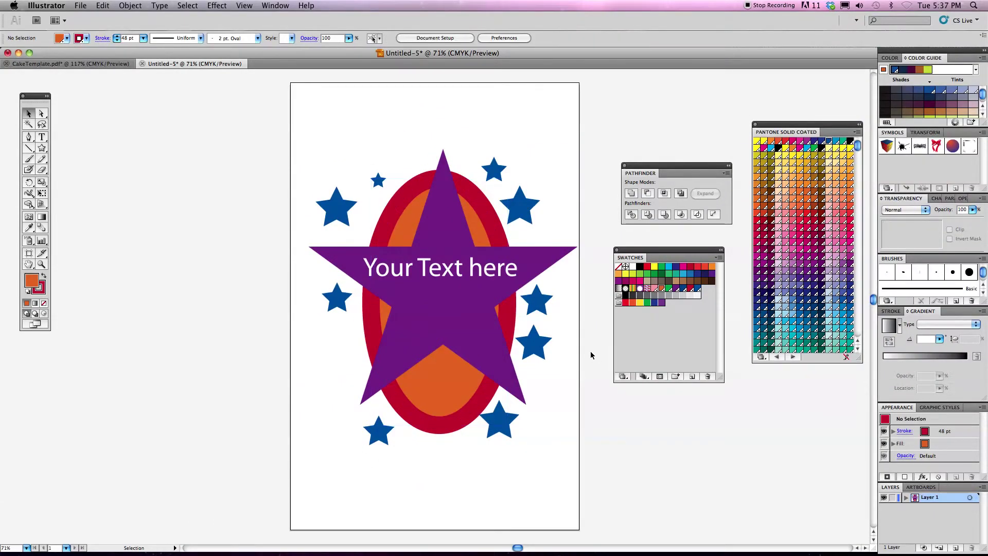
- Save As with format Illustrator EPS (eps) and file name Uglytshirt
left_click(78, 6)
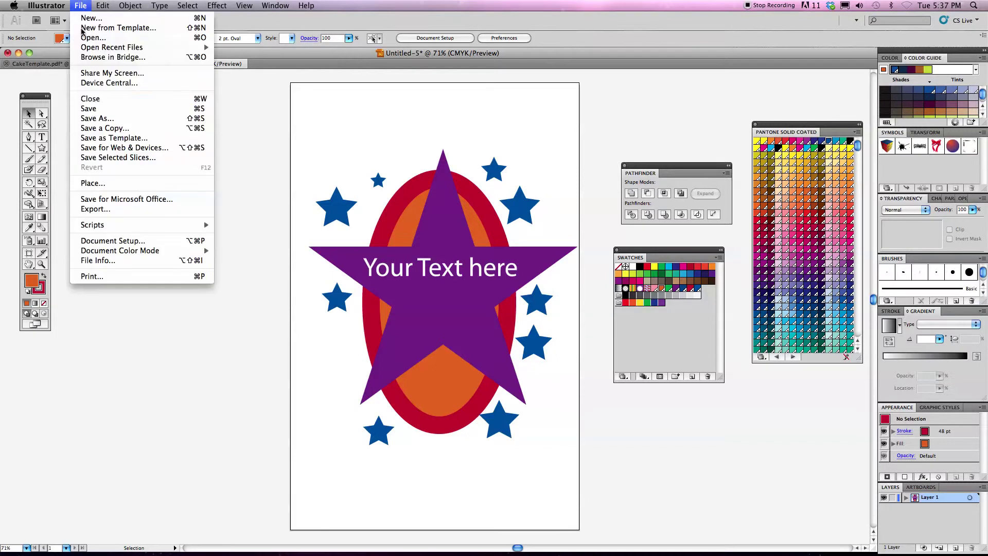
left_click(112, 116)
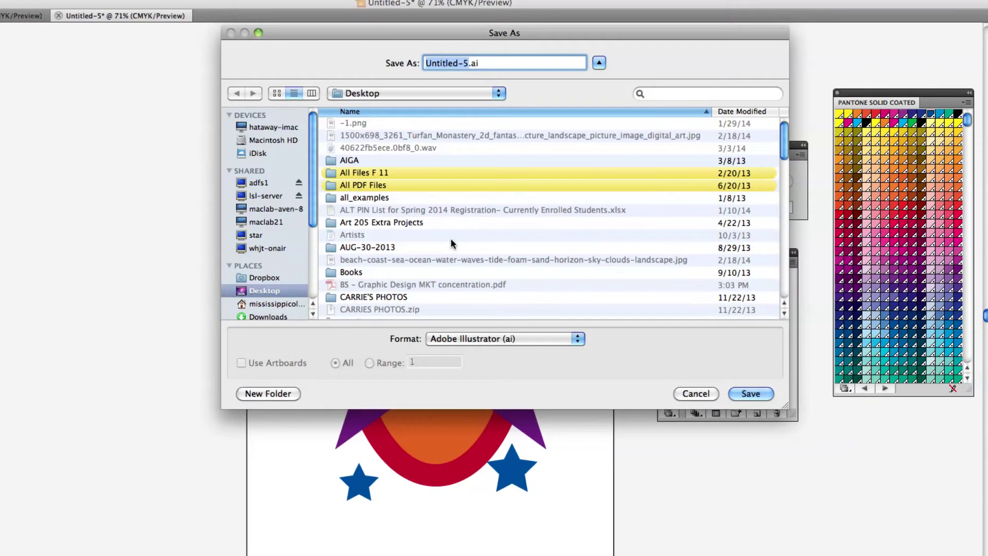
left_click(493, 337)
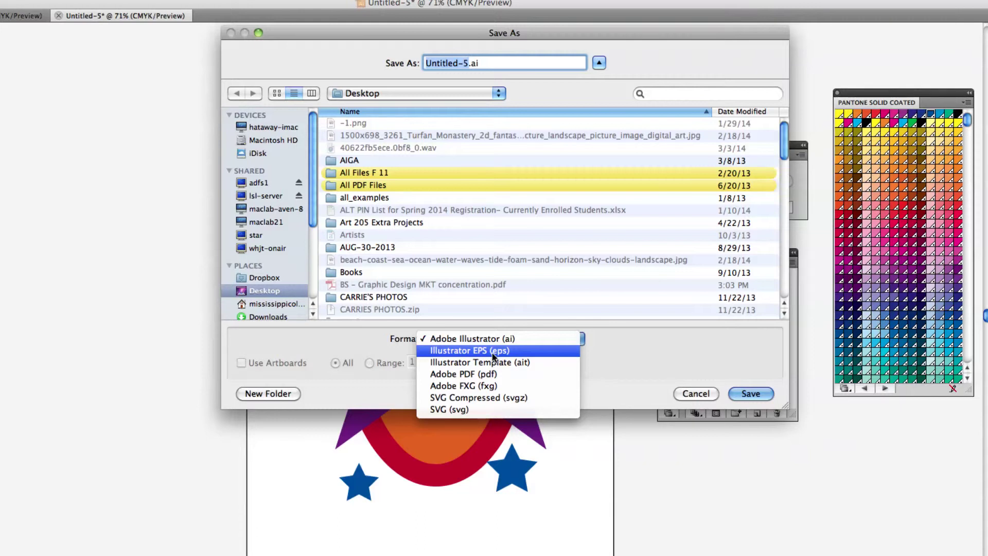
left_click(492, 355)
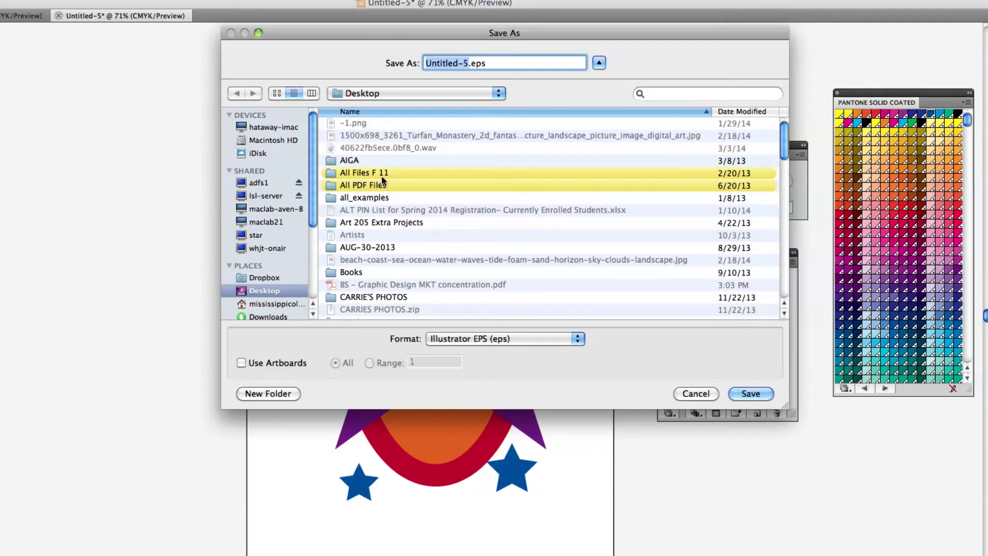
type("Ug")
type("lyts")
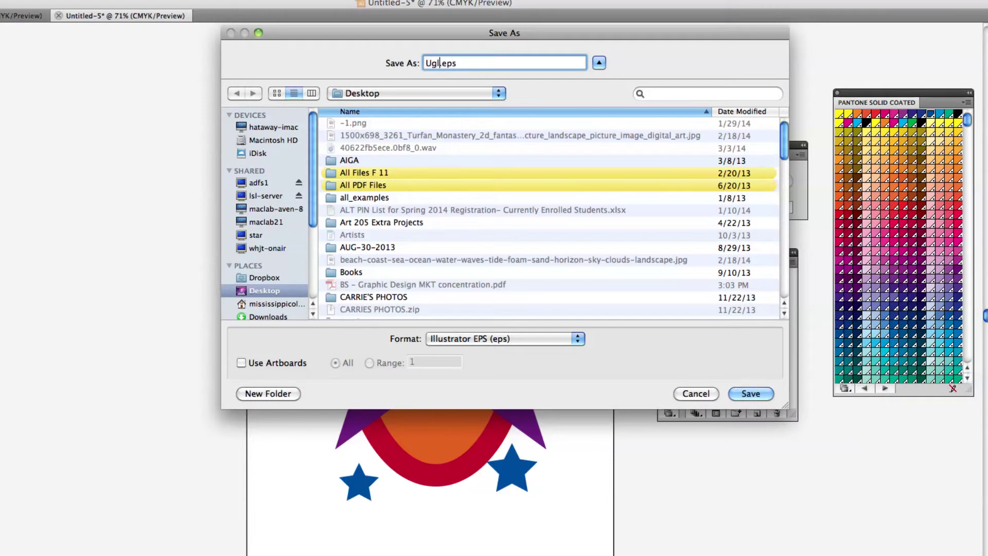
type("hirt")
- Confirm the save and keep Illustrator CS5 EPS as the version to write Uglytshirt.eps
left_click(736, 392)
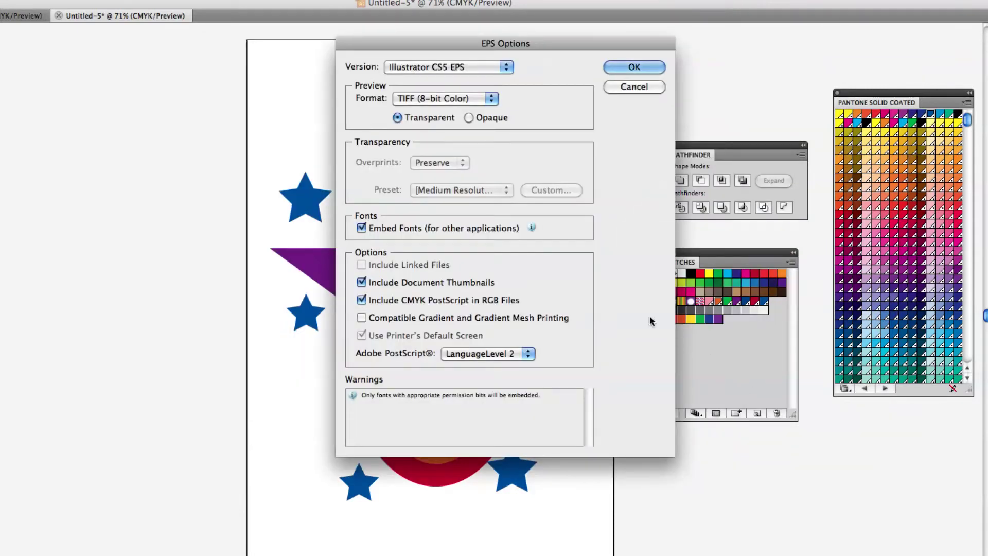
left_click_drag(520, 54, 530, 99)
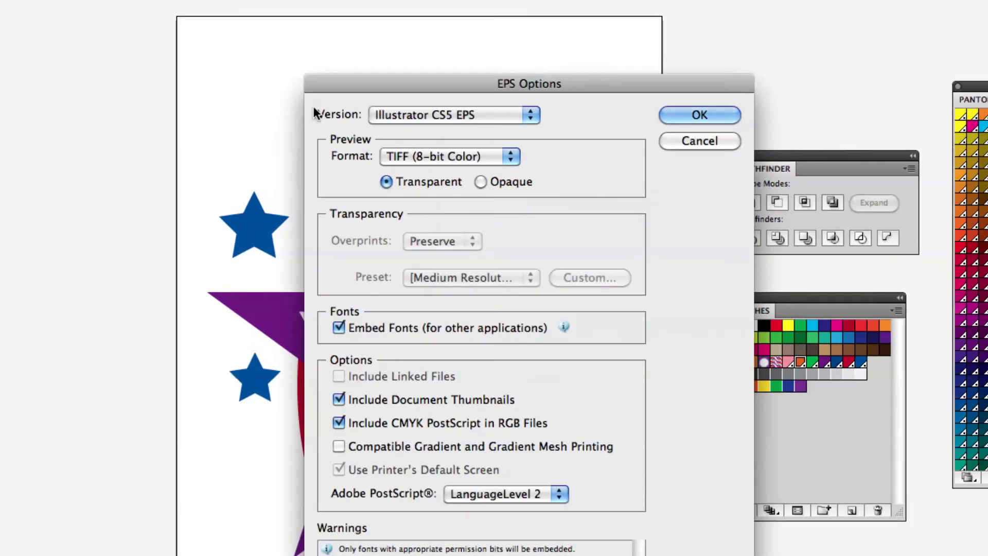
left_click(389, 113)
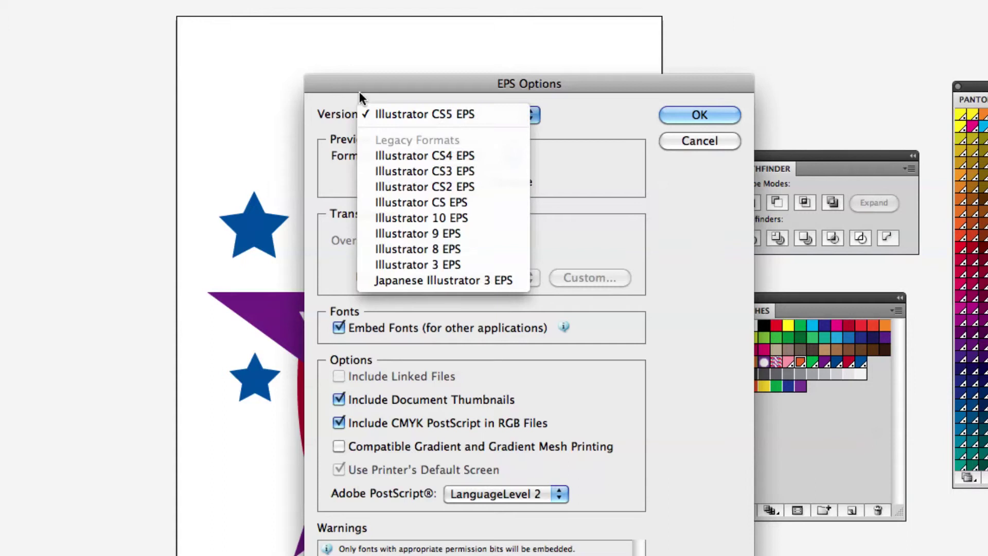
left_click(523, 115)
left_click(699, 115)
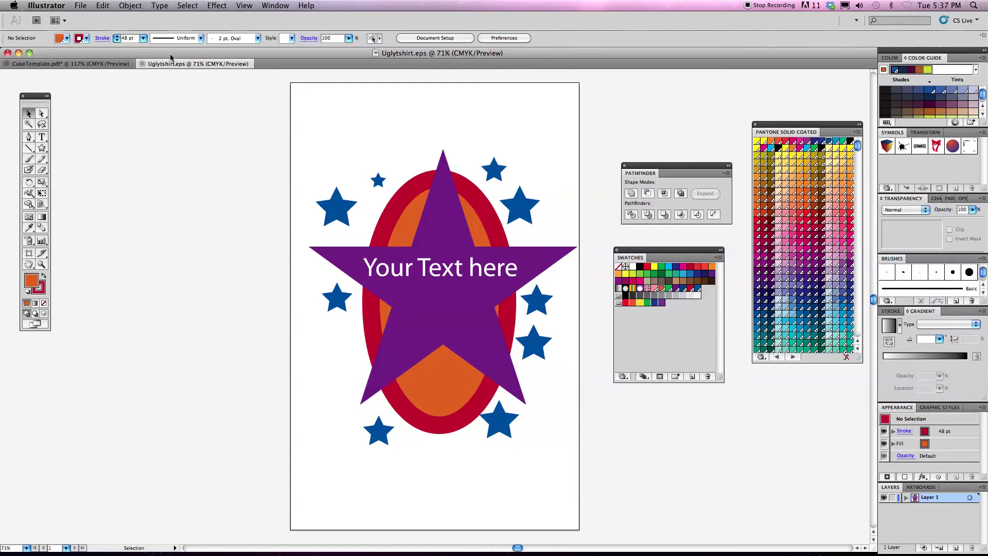
- Switch to InDesign and create a new single-page Tabloid (11 x 17 in) document
mouse_move(308, 554)
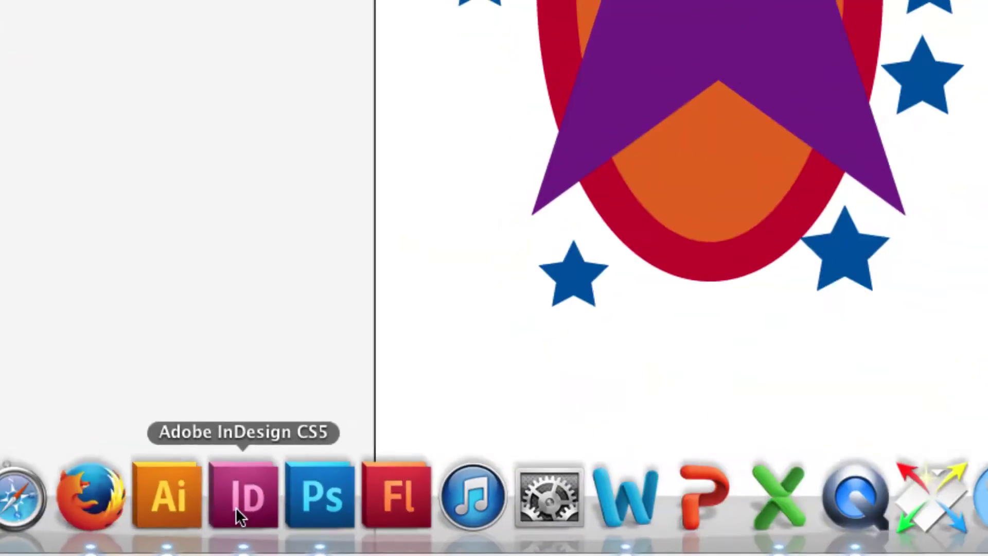
left_click(235, 501)
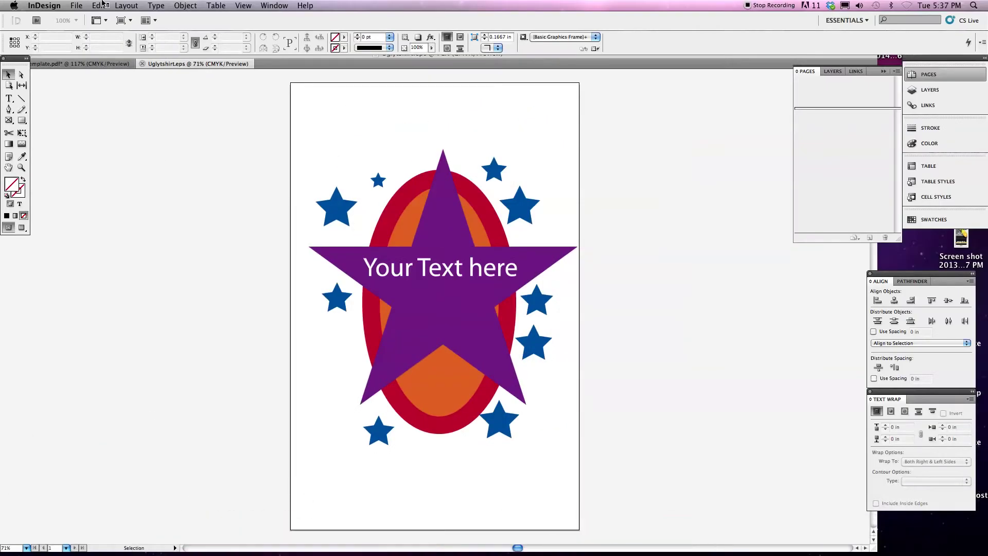
left_click(76, 5)
mouse_move(85, 18)
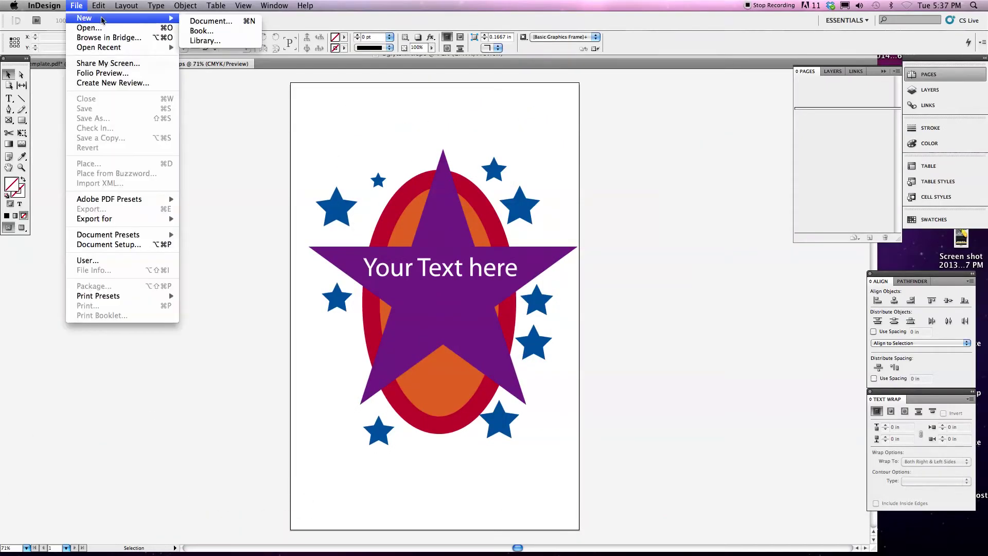
left_click(231, 24)
left_click(440, 230)
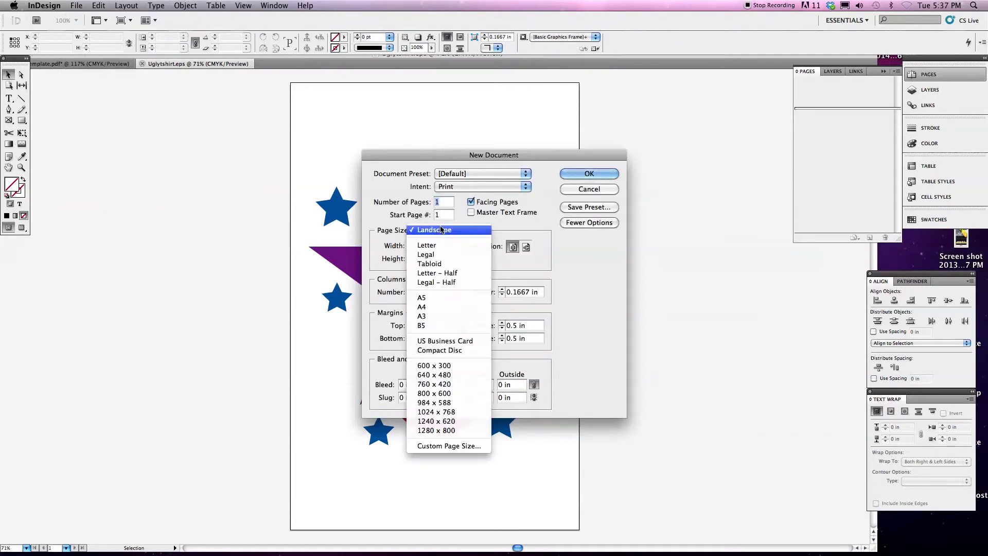
left_click(430, 263)
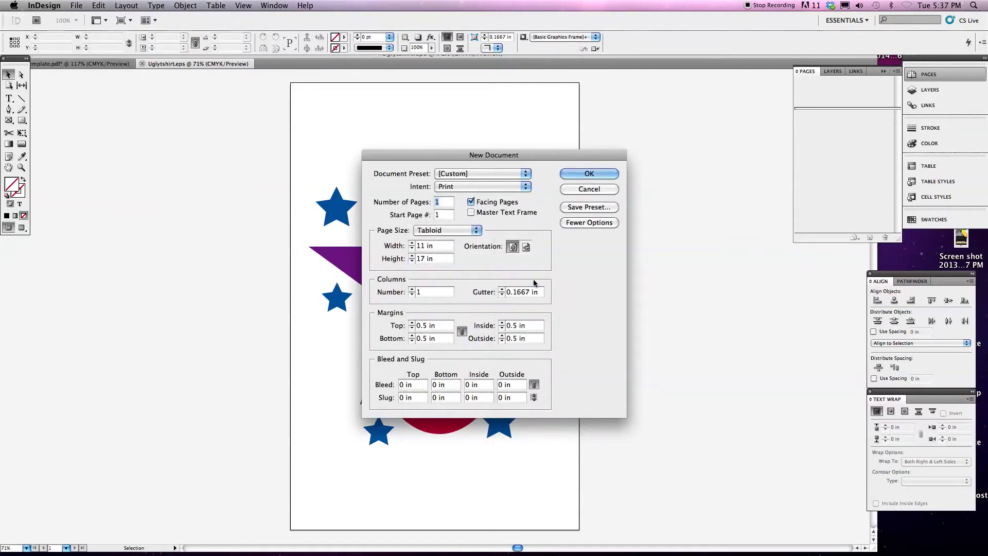
left_click(587, 175)
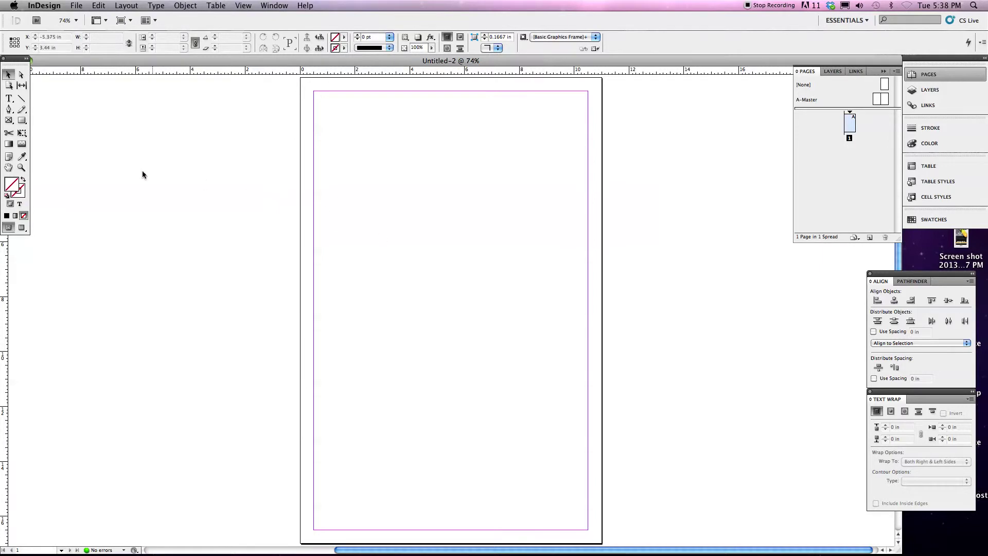
- Draw a margin-sized rectangle frame and place Uglytshirt.eps into it
left_click(11, 122)
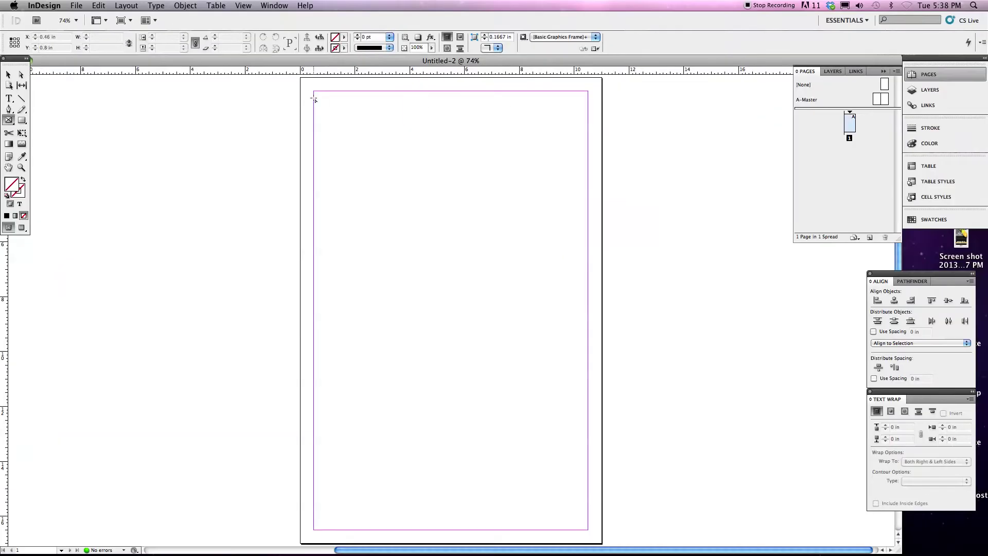
left_click_drag(315, 93, 587, 529)
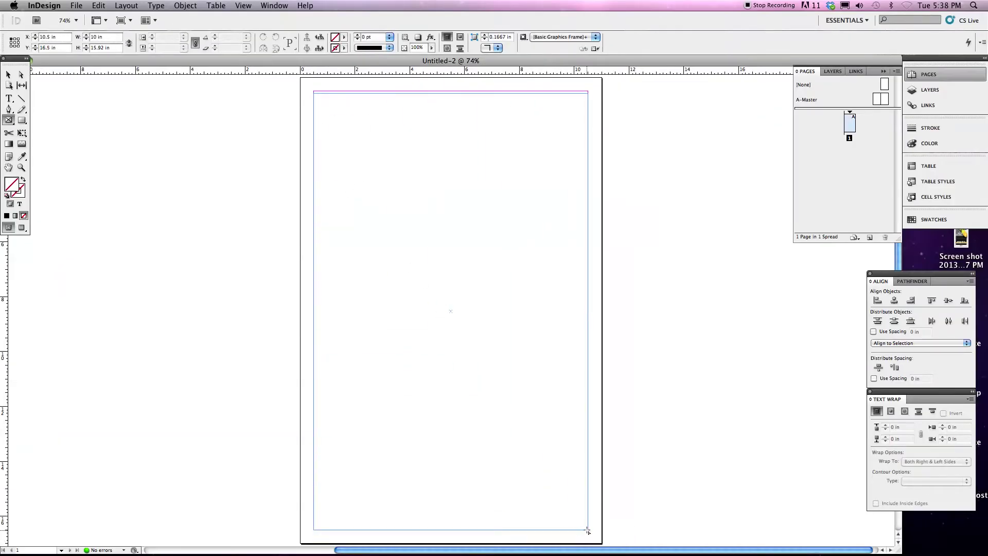
key("super+d")
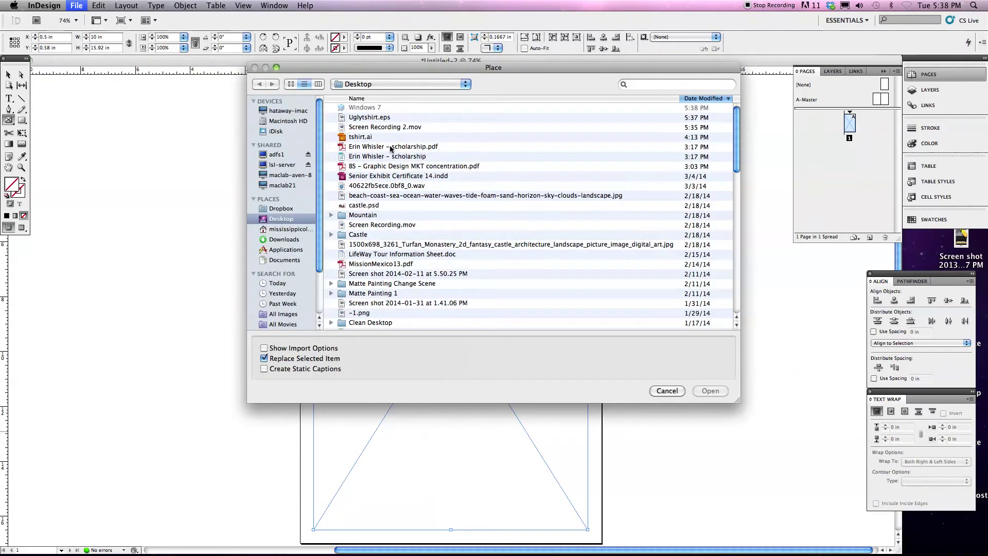
left_click(373, 119)
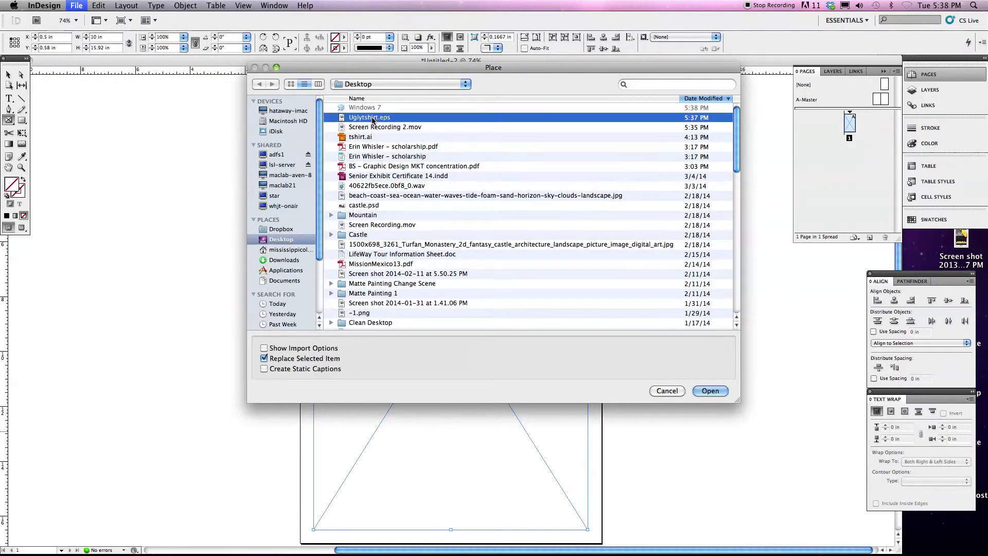
left_click(710, 392)
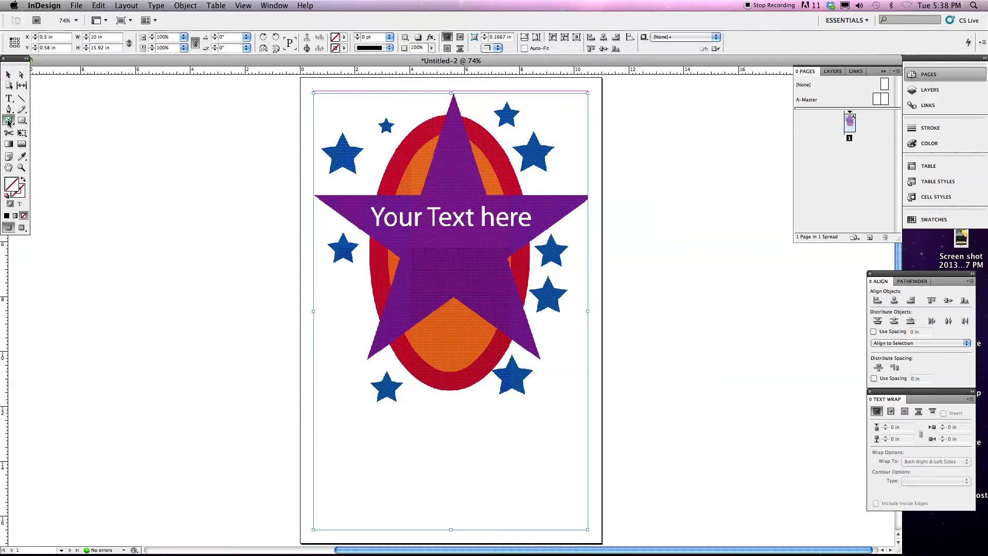
- Scale the placed design to 94%, move it down and right, then deselect
left_click(9, 75)
left_click(459, 305)
left_click_drag(592, 92, 582, 110)
left_click_drag(480, 227, 558, 266)
left_click(621, 265)
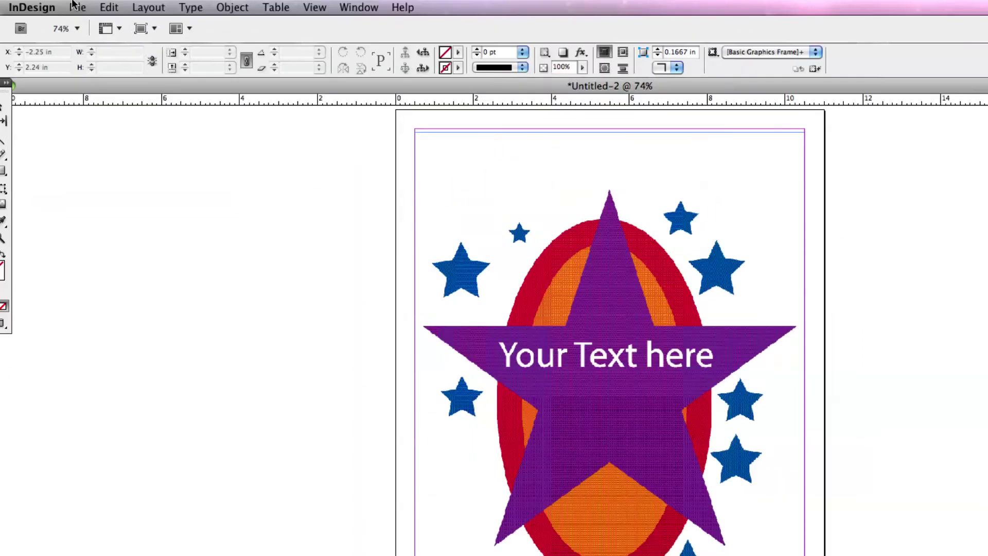
- In the Print dialog, set Paper Size to Tabloid and turn on Registration Marks
left_click(76, 5)
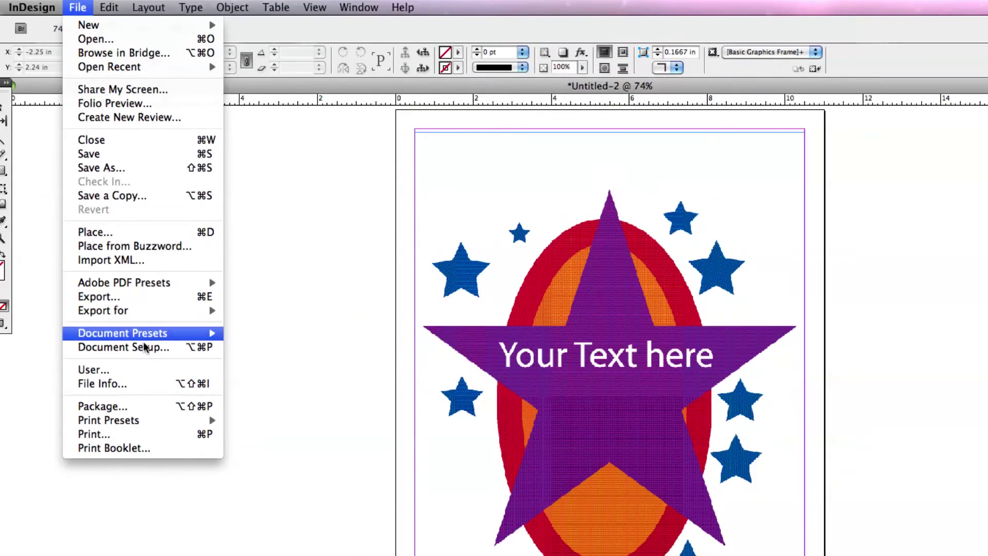
left_click(143, 436)
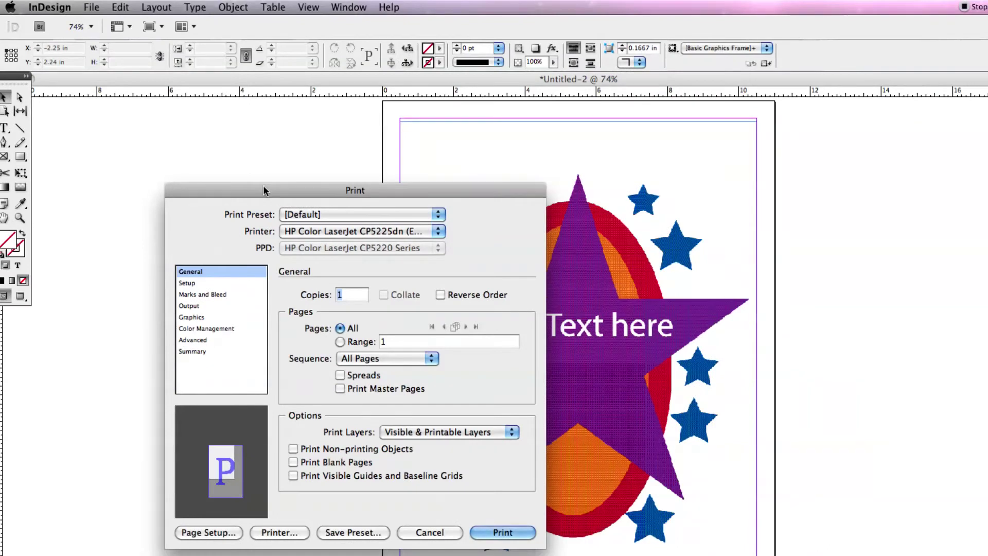
left_click_drag(268, 203, 325, 69)
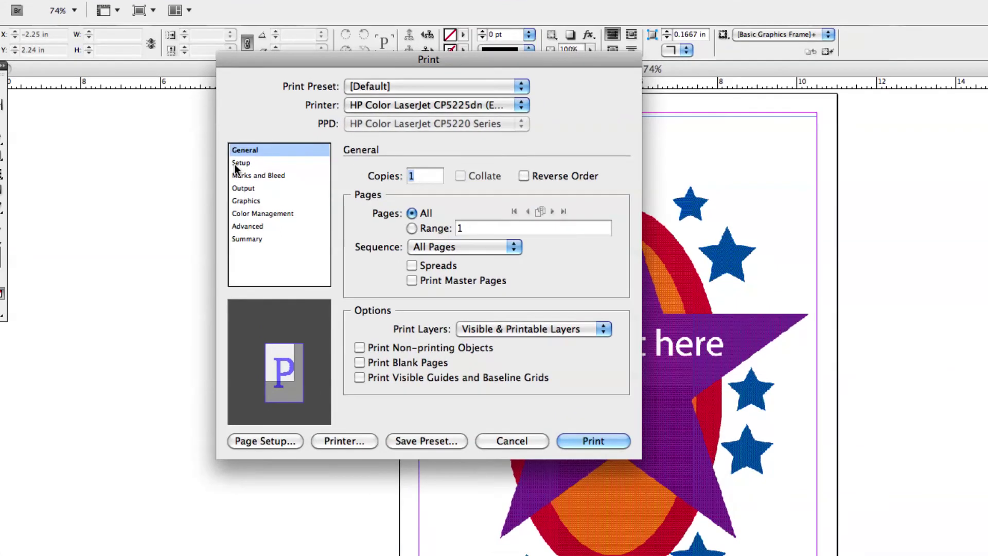
left_click(234, 163)
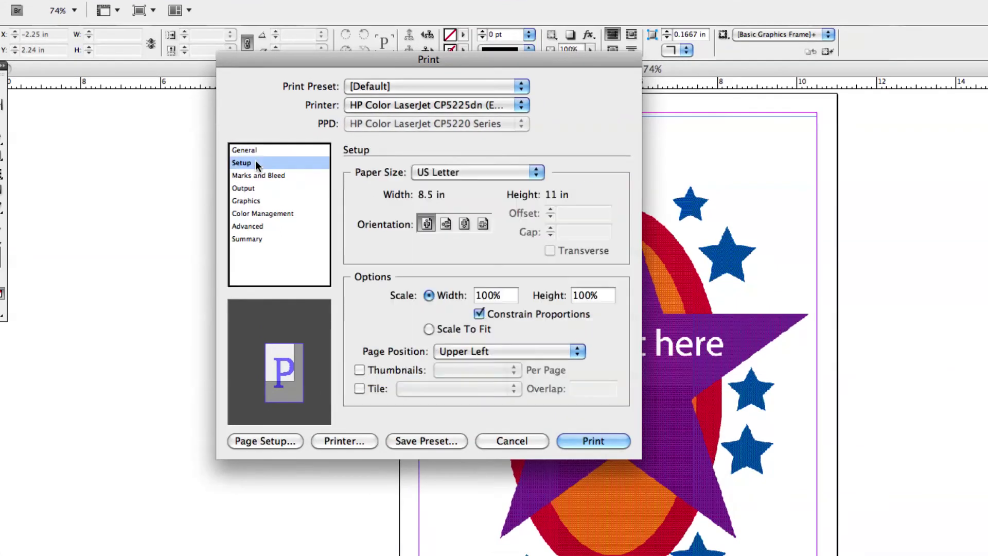
left_click(440, 175)
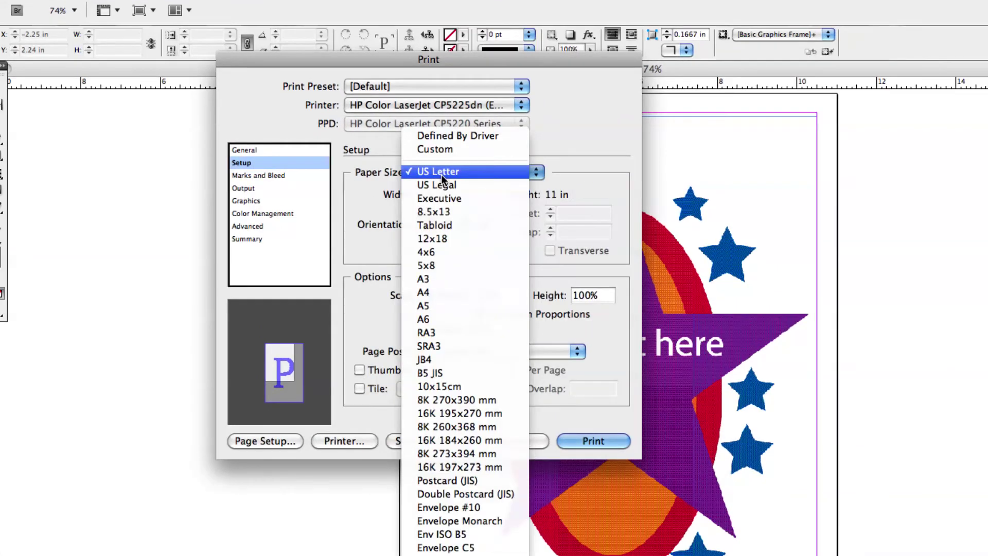
left_click(469, 228)
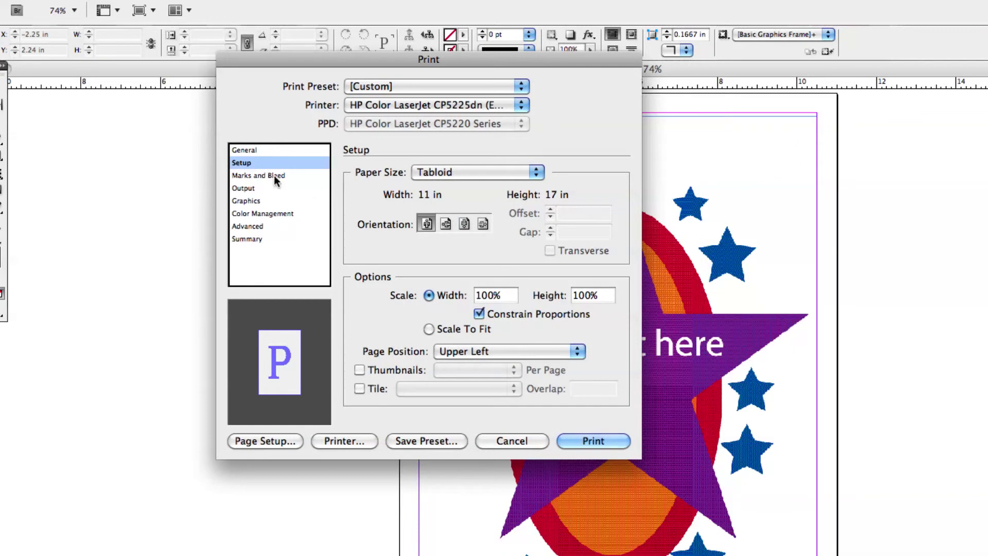
left_click(249, 175)
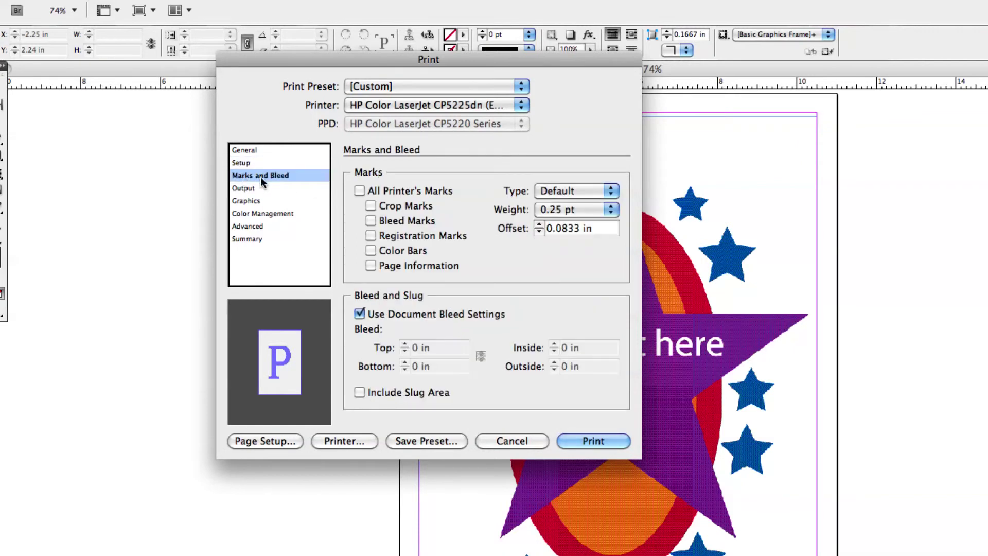
left_click(370, 236)
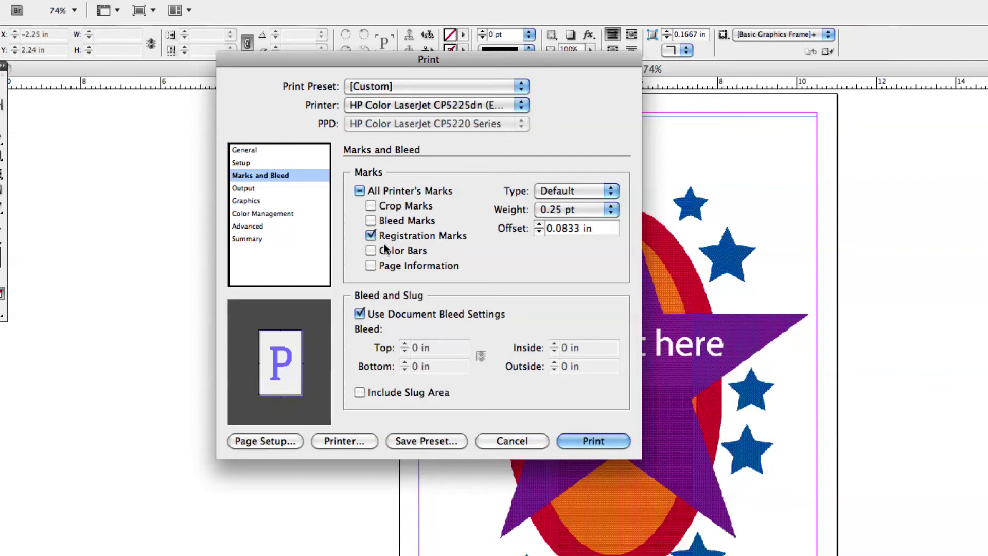
- In the Output settings, set Color to Separations
left_click(250, 190)
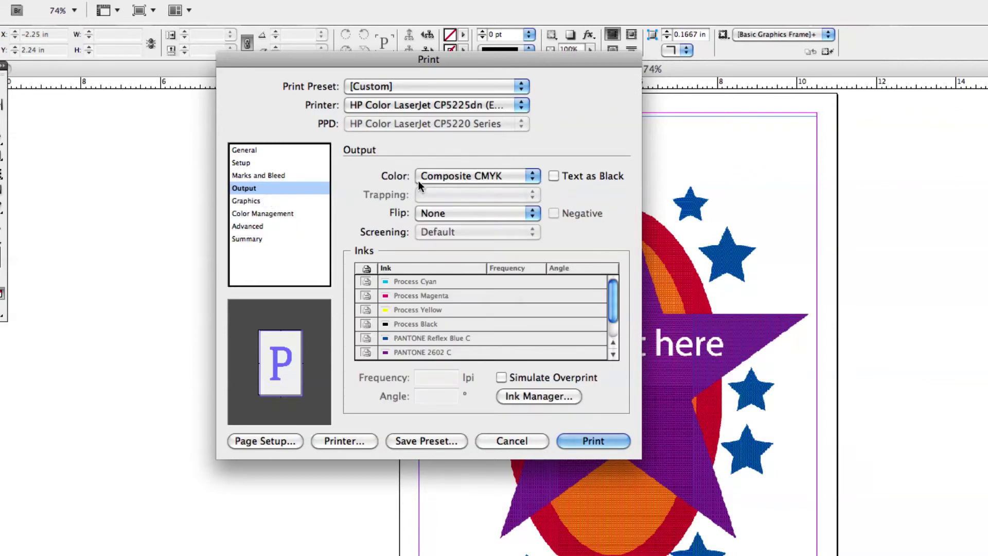
left_click(503, 181)
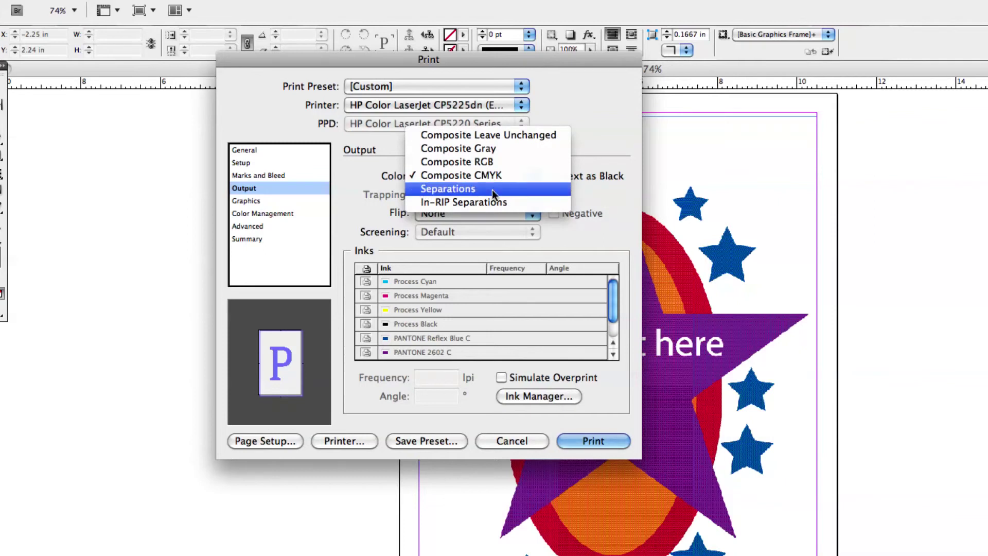
left_click(492, 189)
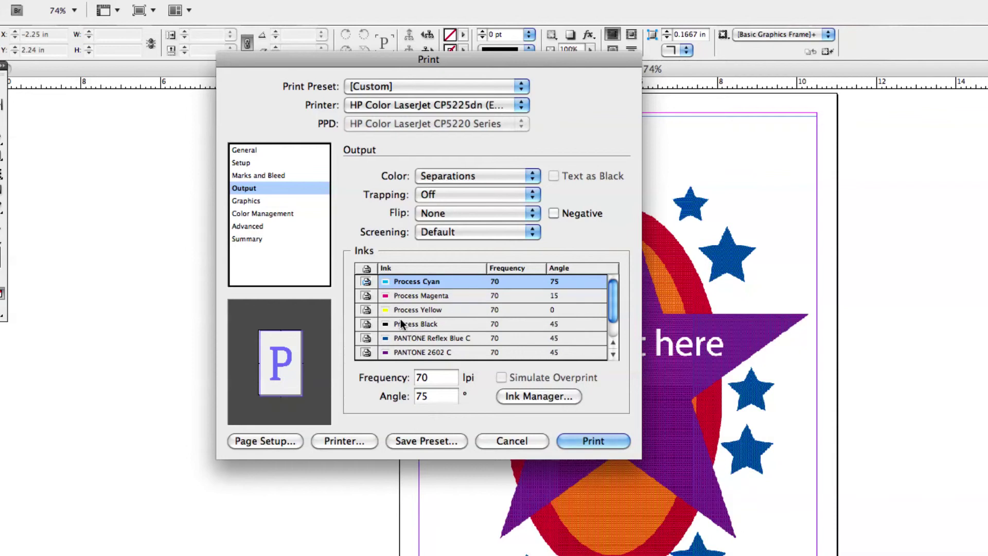
- Turn off printing of Process Cyan, Magenta, Yellow and Black plates
left_click(365, 282)
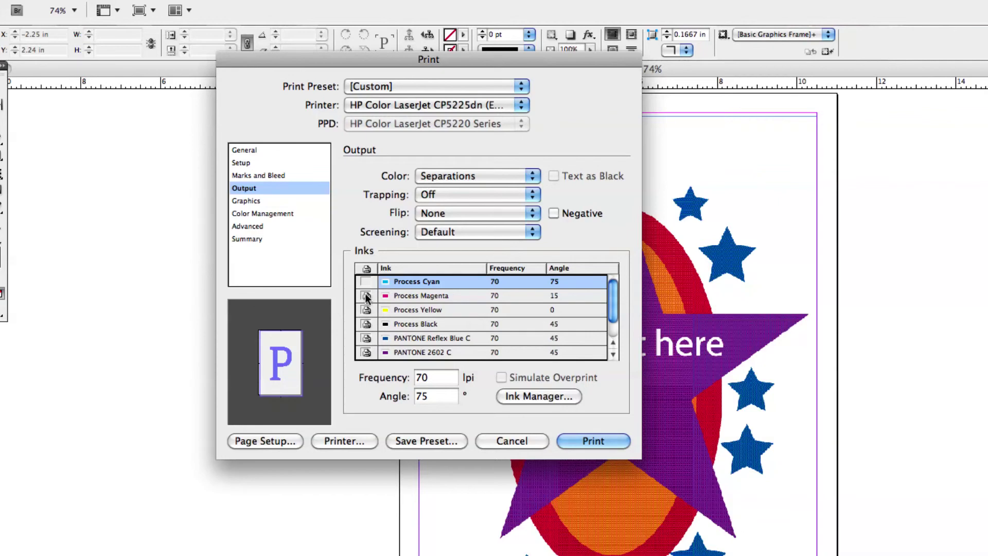
left_click(365, 295)
left_click(366, 309)
left_click(366, 323)
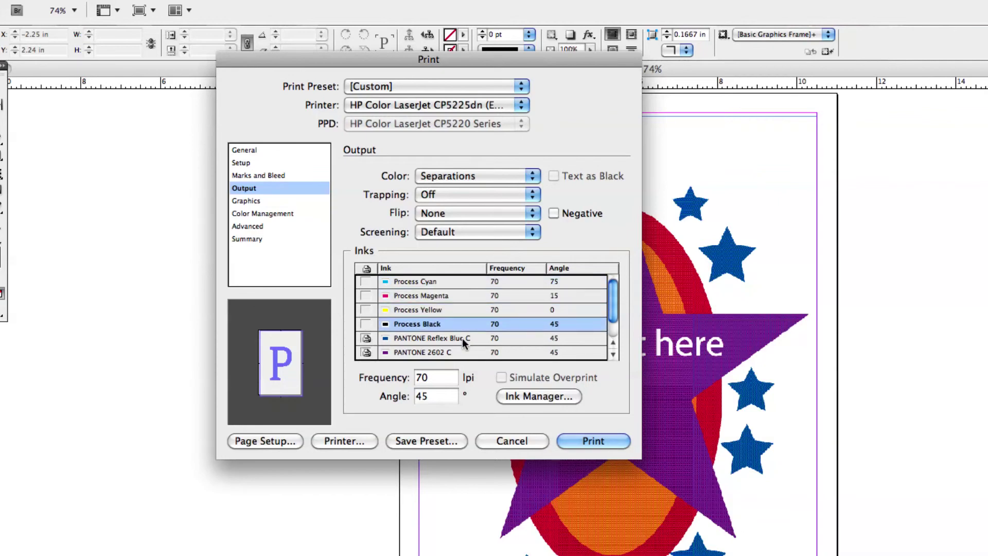
scroll(464, 338, "down", 2)
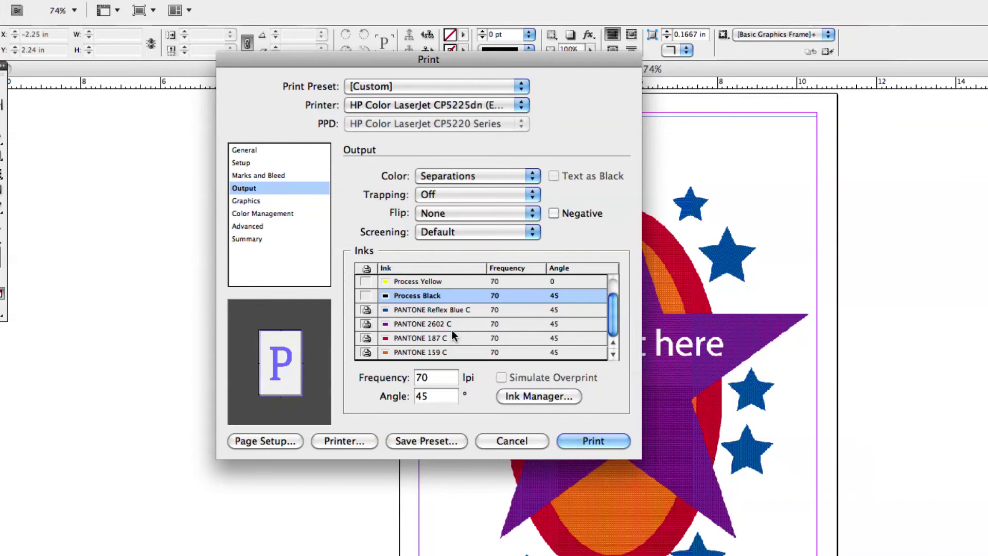
left_click_drag(540, 61, 397, 76)
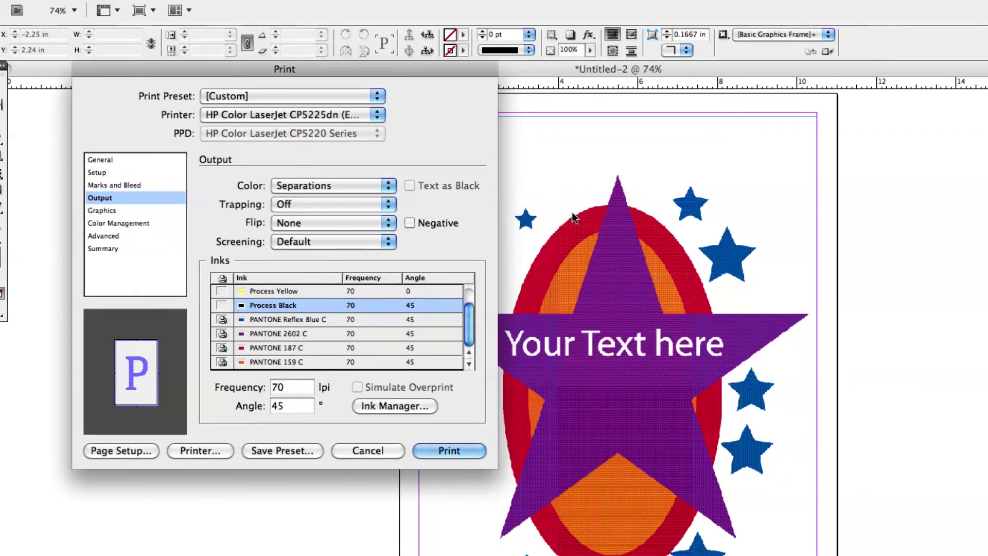